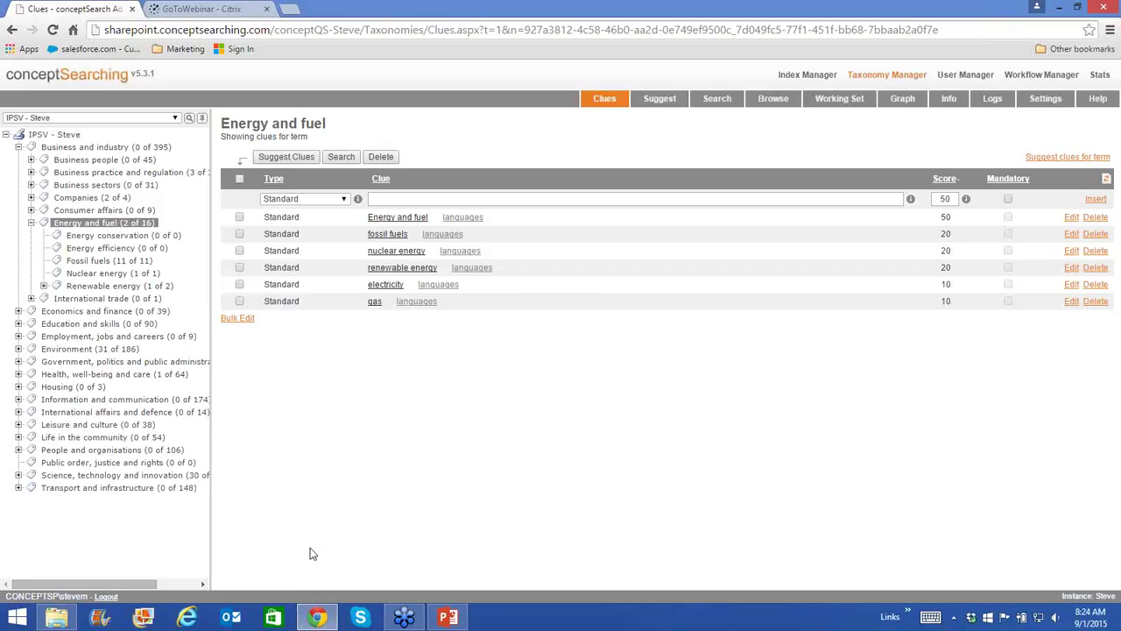
- Add a child term named "Coal mining" under Energy and fuel
right_click(97, 225)
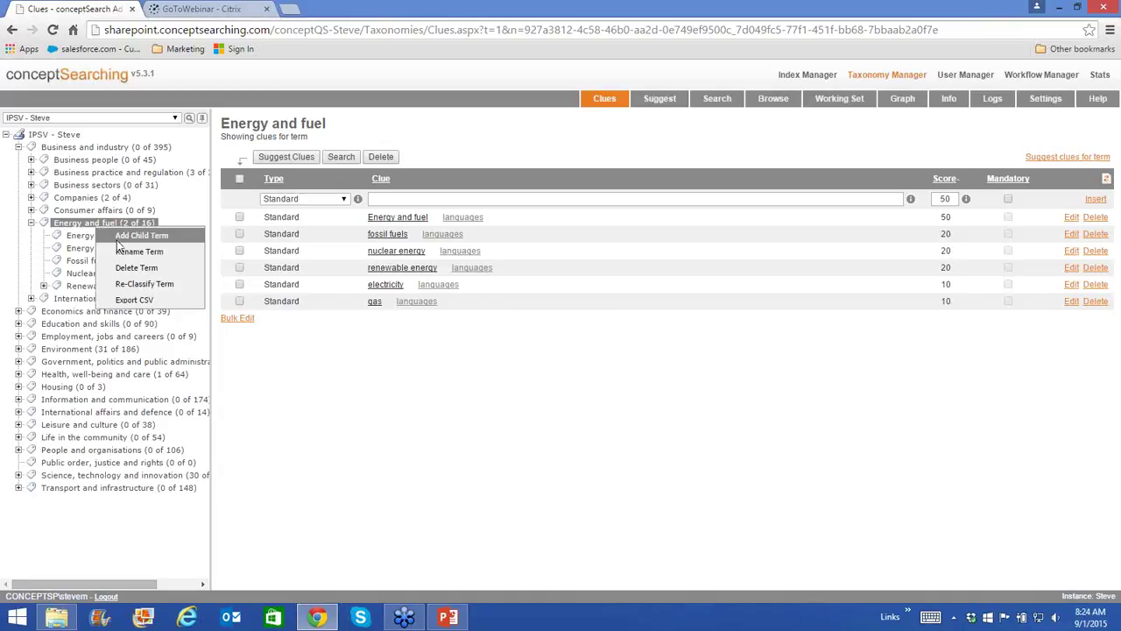
click(118, 237)
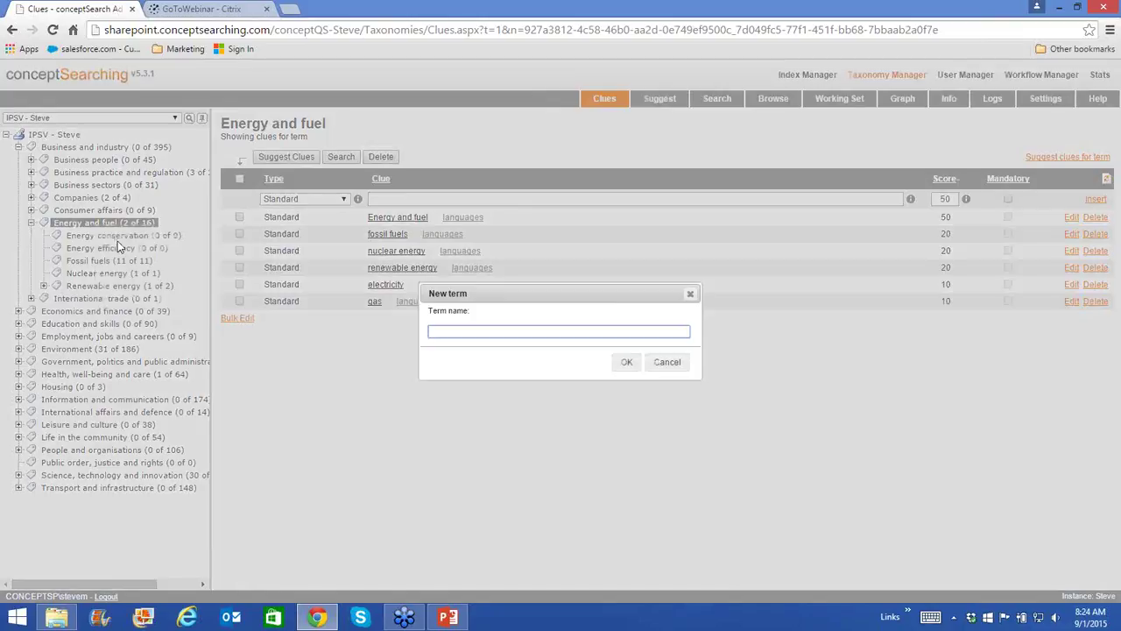
text(Coal mining)
click(613, 362)
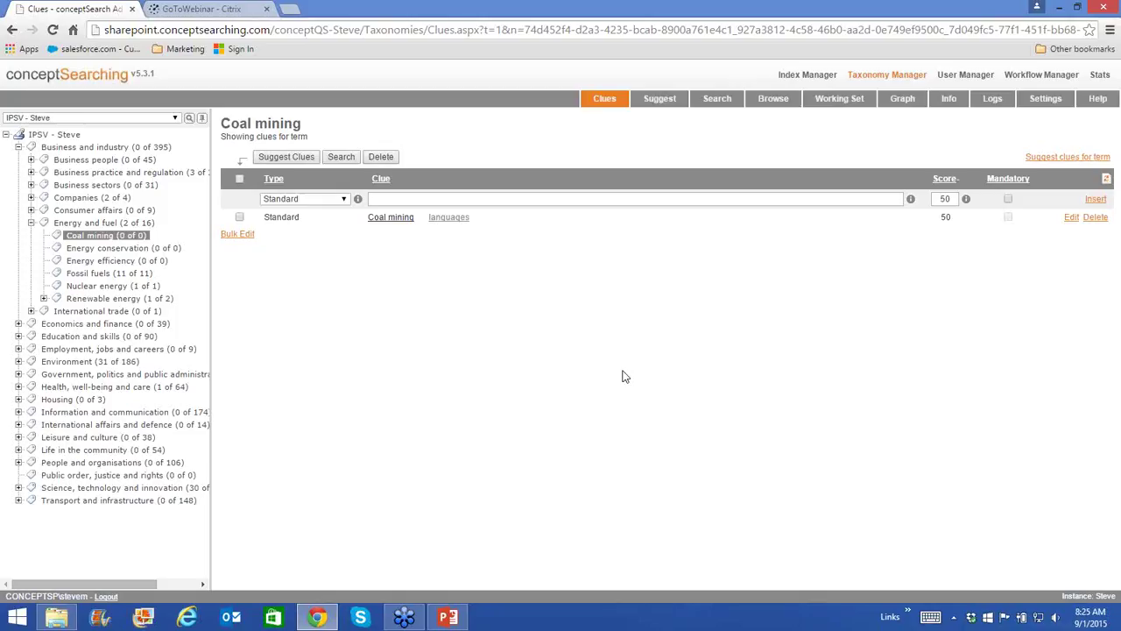
- Get suggested clues for Coal mining and select Mines Regulation, Coal Mining Subcategory and Coal Mining Work
click(1063, 158)
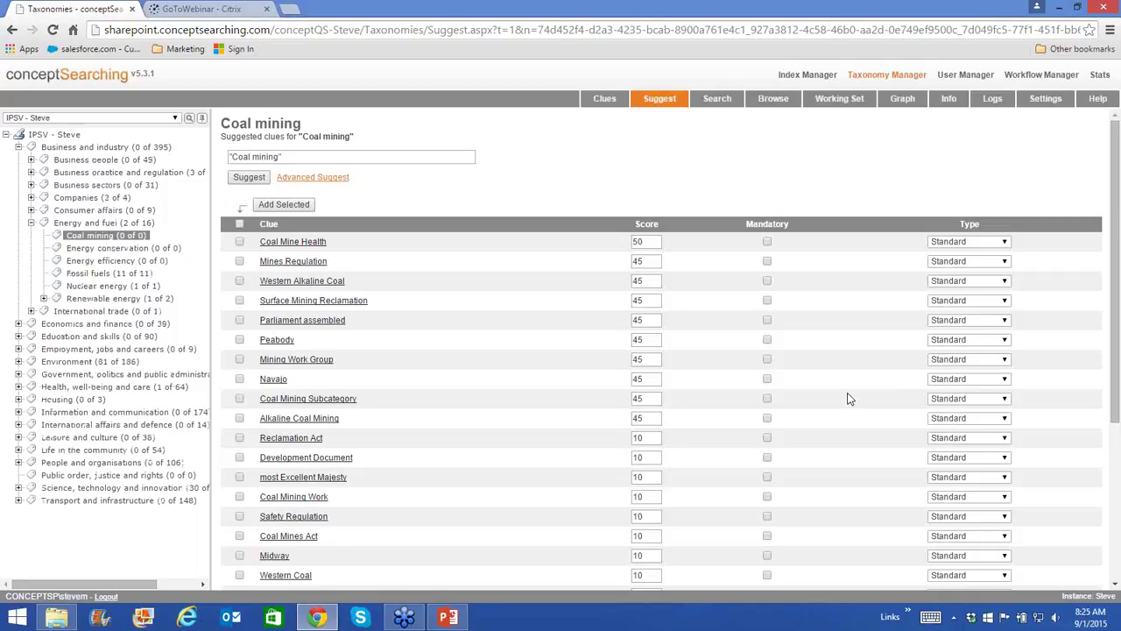
scroll(847, 394, down, 3)
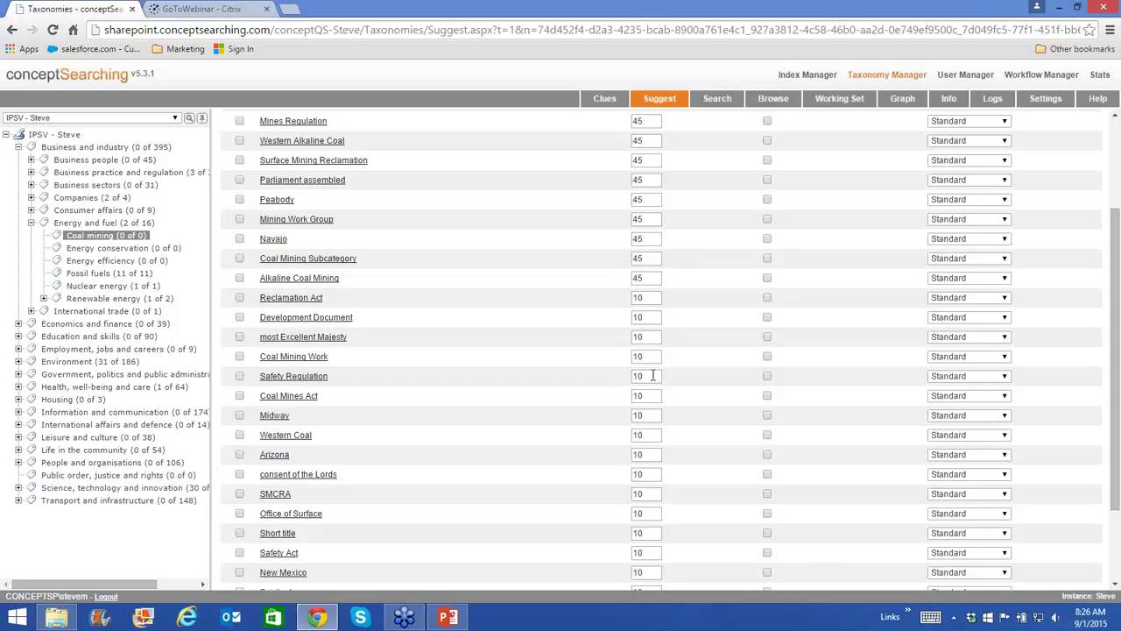
scroll(653, 376, up, 3)
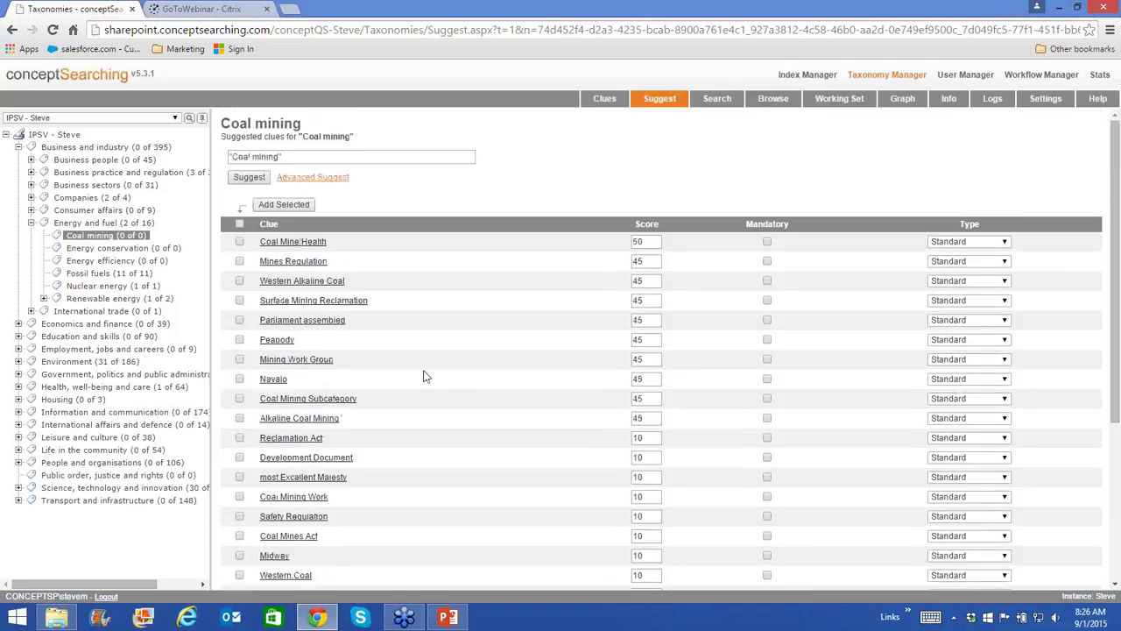
click(239, 261)
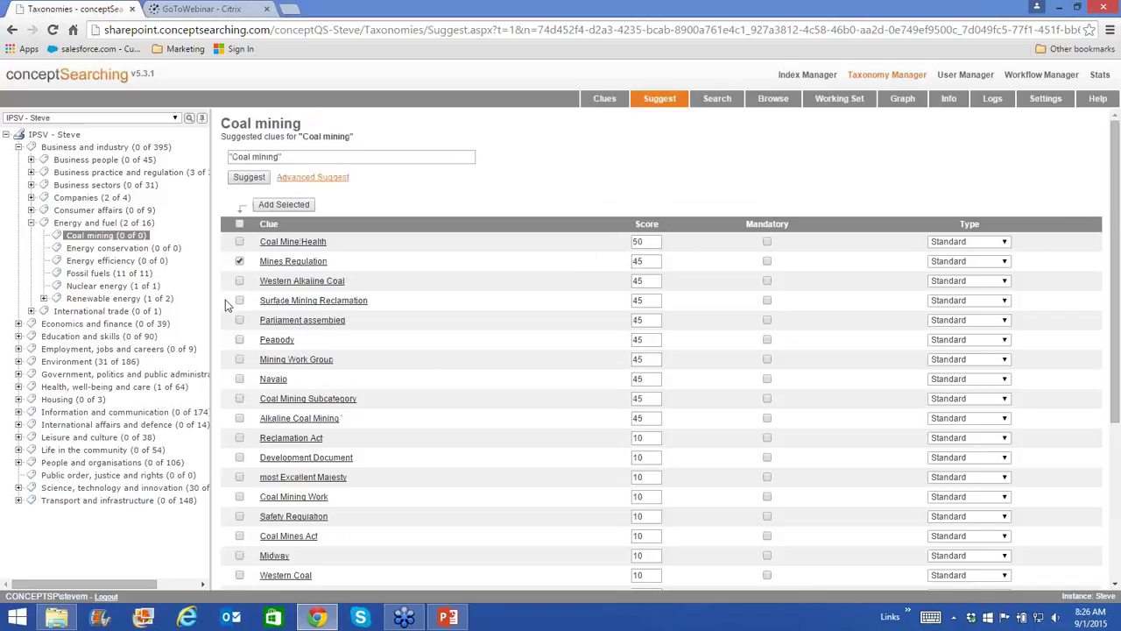
click(239, 399)
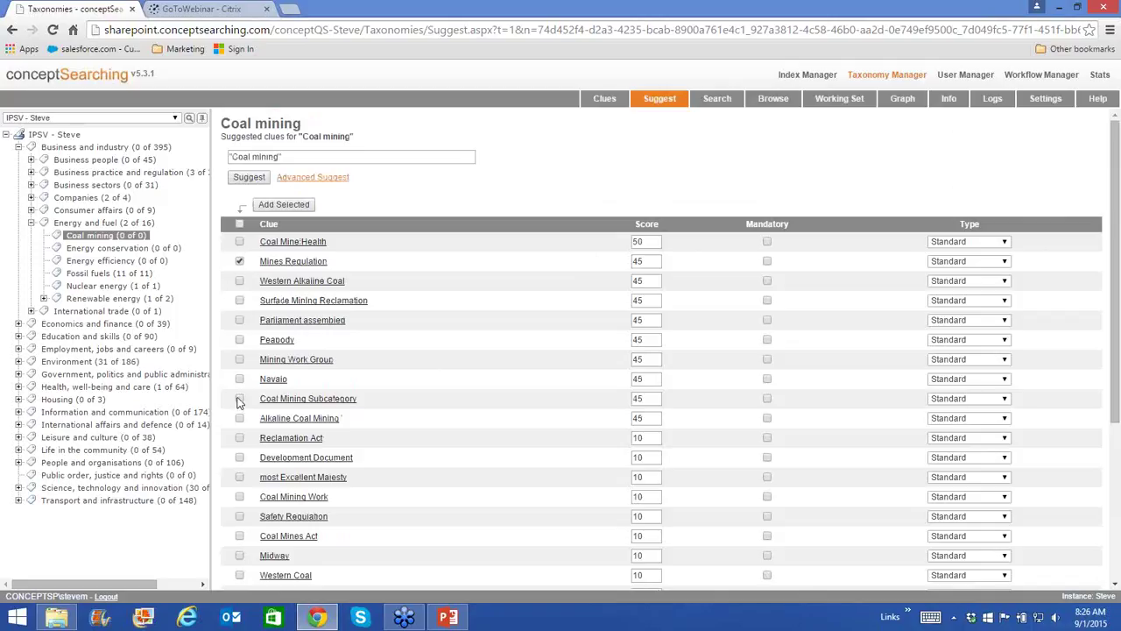
click(239, 497)
scroll(315, 529, down, 1)
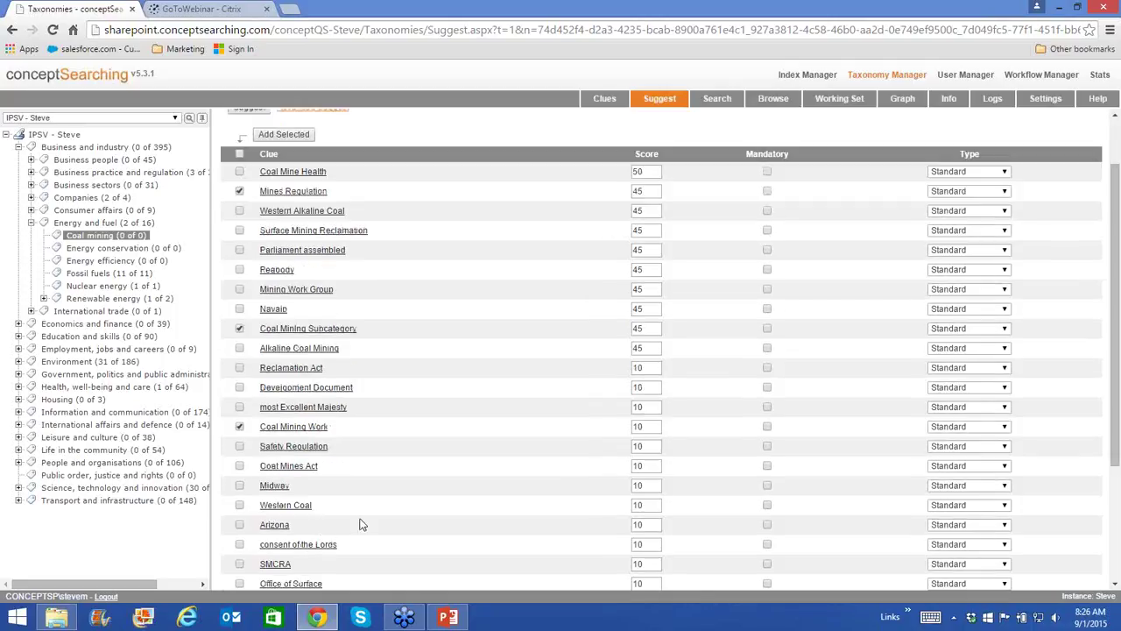
- Check the documents matching "Parliament assembled", and add the selected suggestions plus Western Coal and Office of Surface as Coal mining clues
click(329, 252)
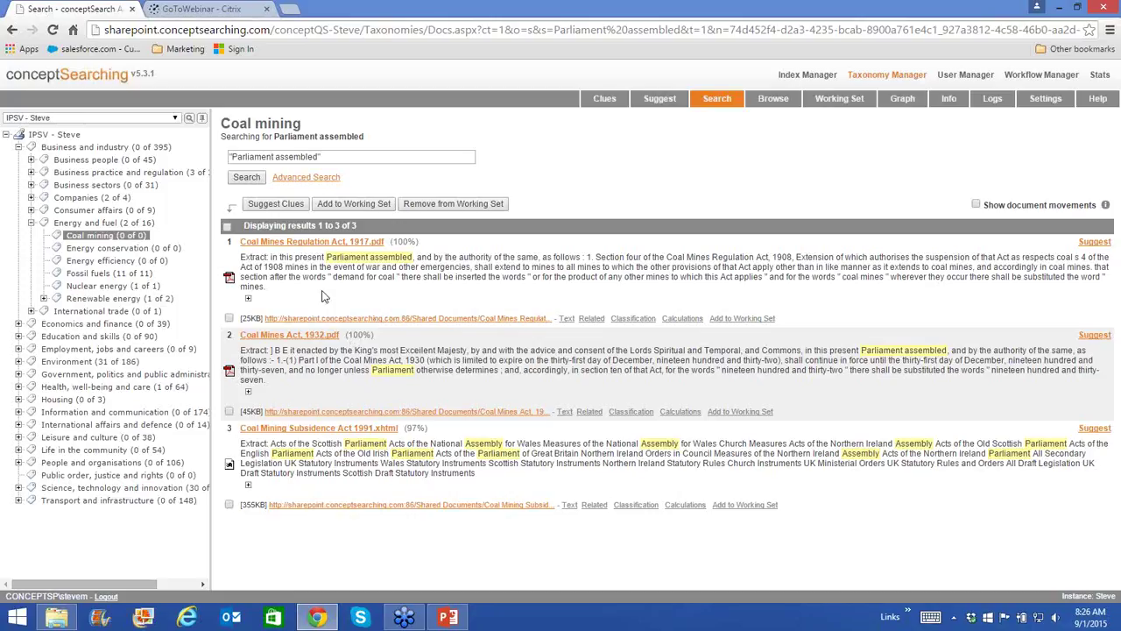
click(12, 30)
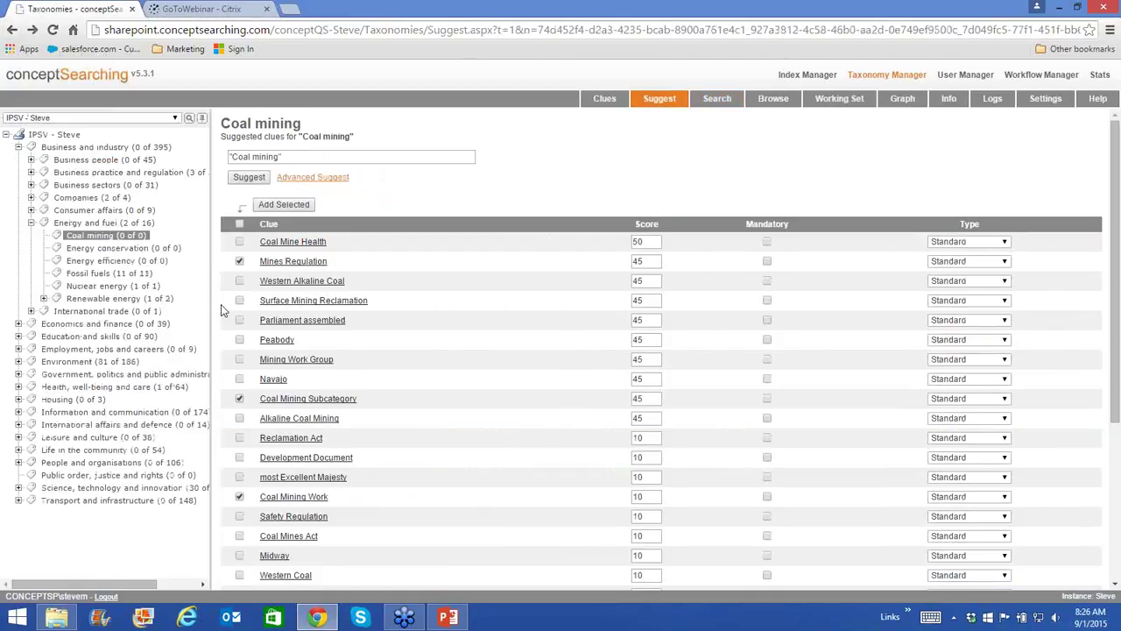
scroll(375, 412, down, 3)
click(239, 435)
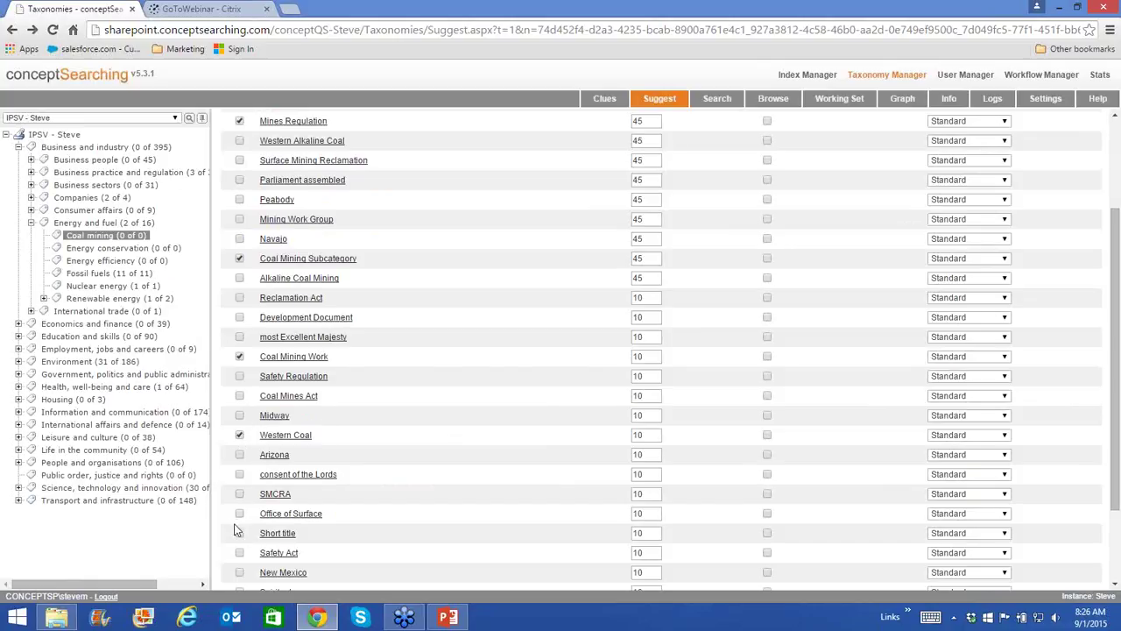
scroll(271, 211, up, 3)
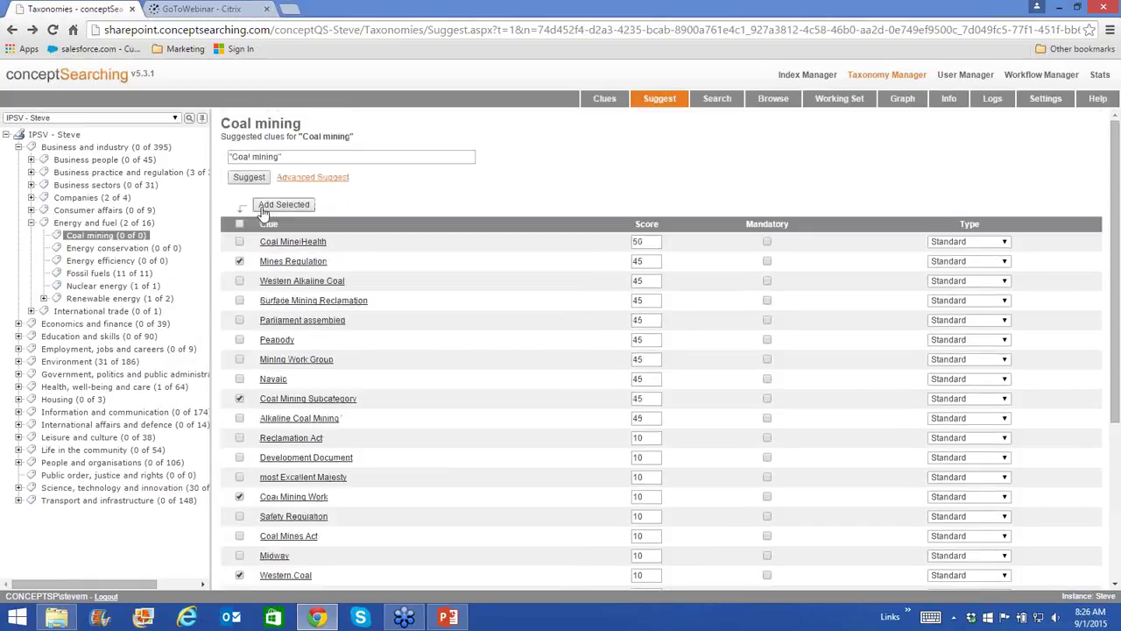
click(282, 205)
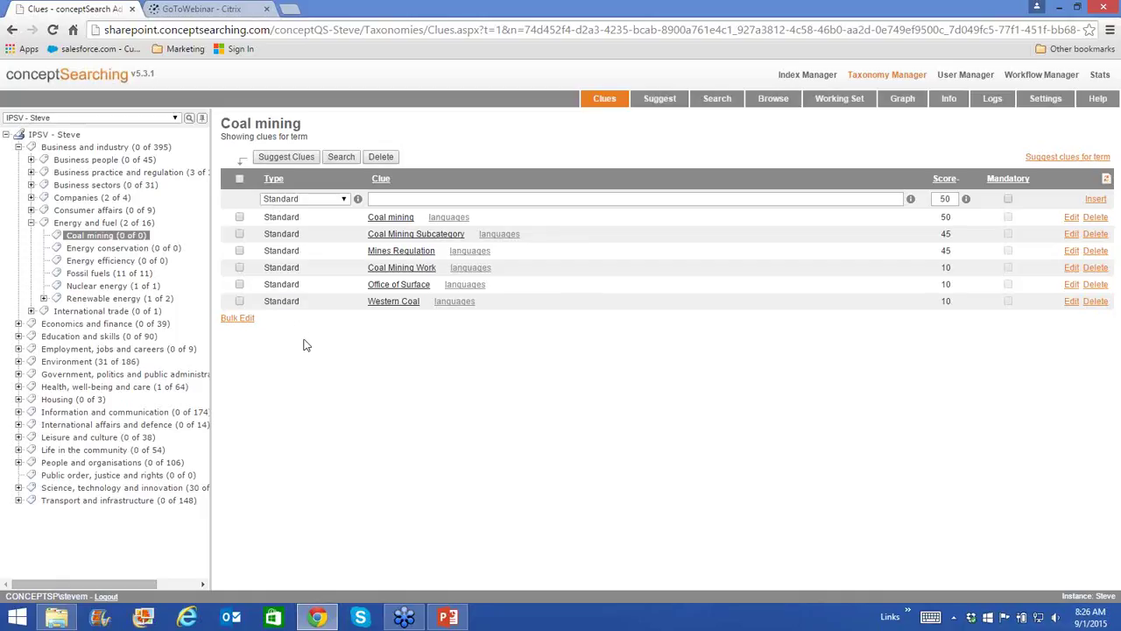
- View the clue types available for a new Coal mining clue
click(343, 200)
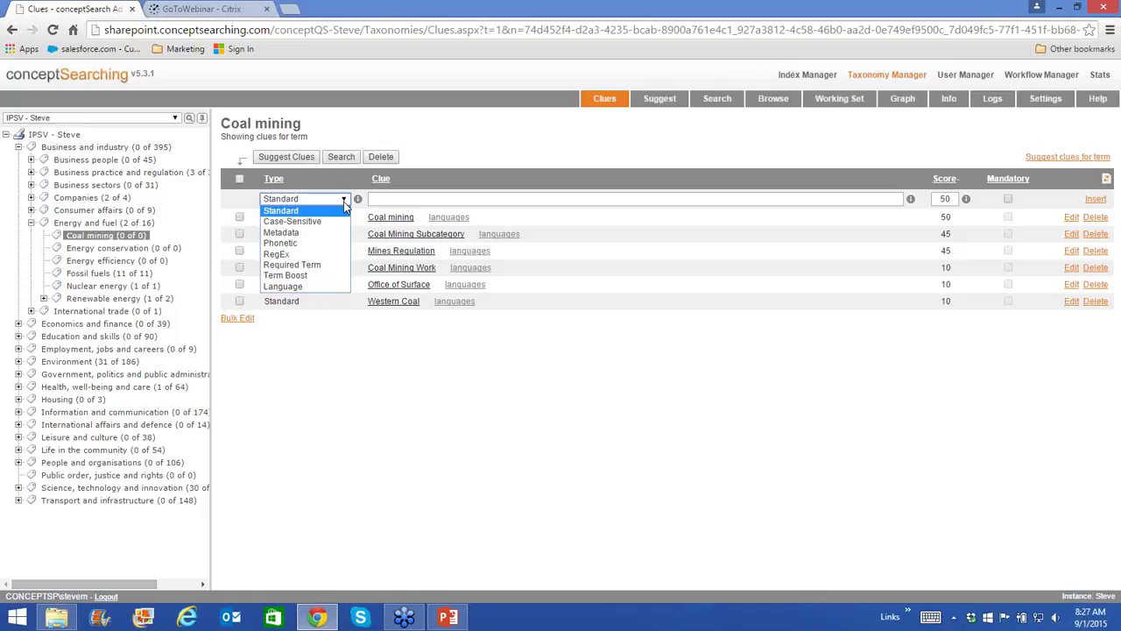
click(294, 341)
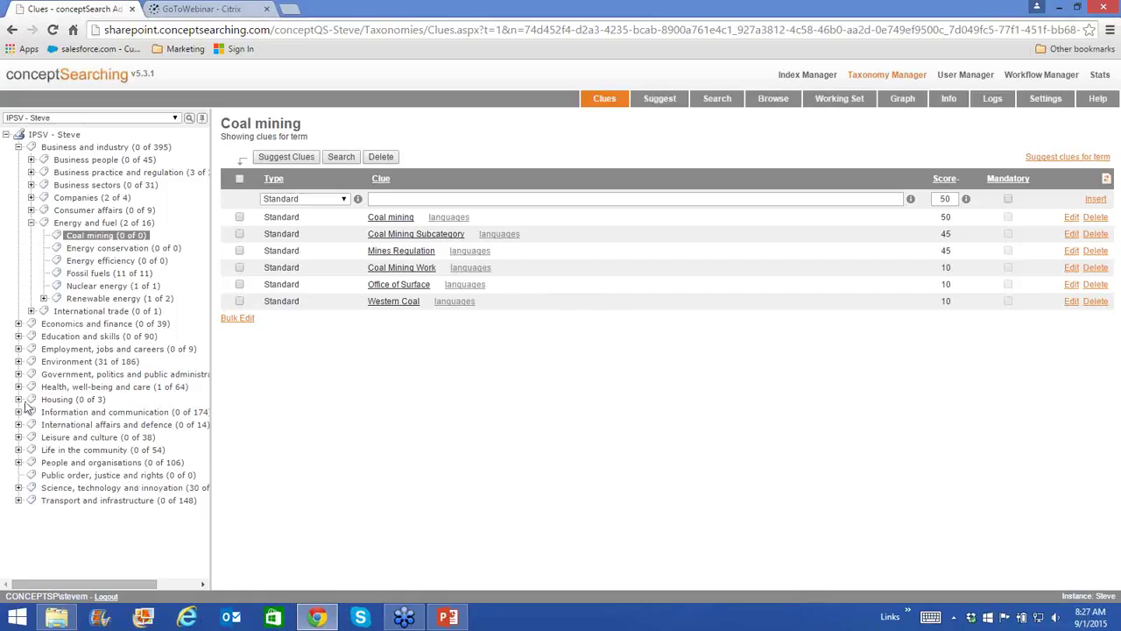
- Add the suggested clues Resource Conservation, Gas Drilling and Mine Safety to the Environmental protection term under Environment
click(19, 361)
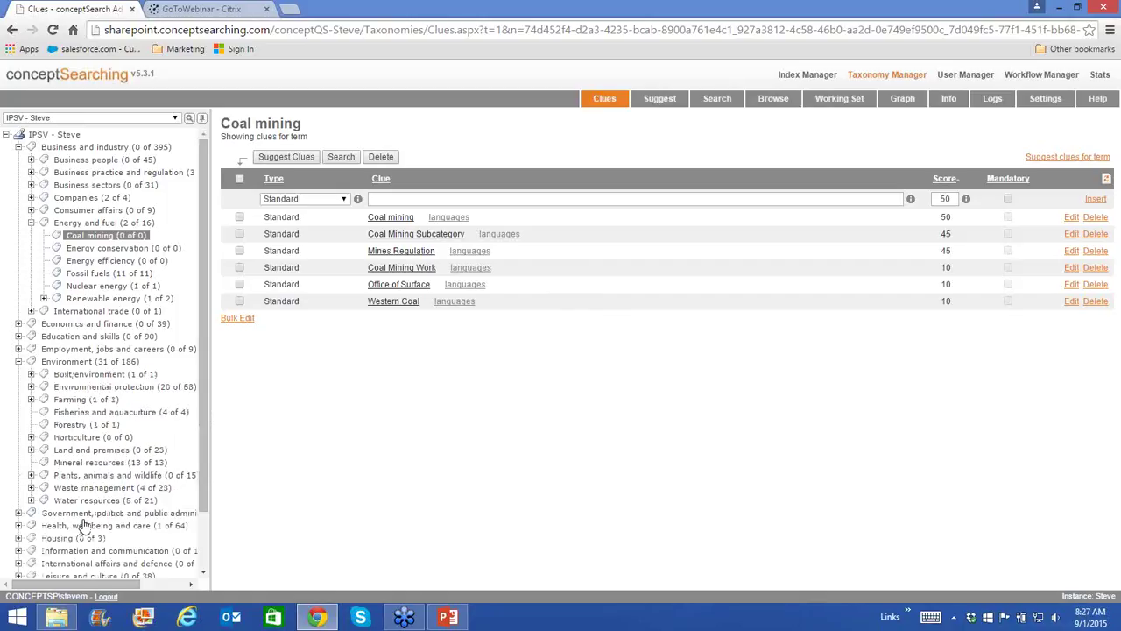
click(109, 387)
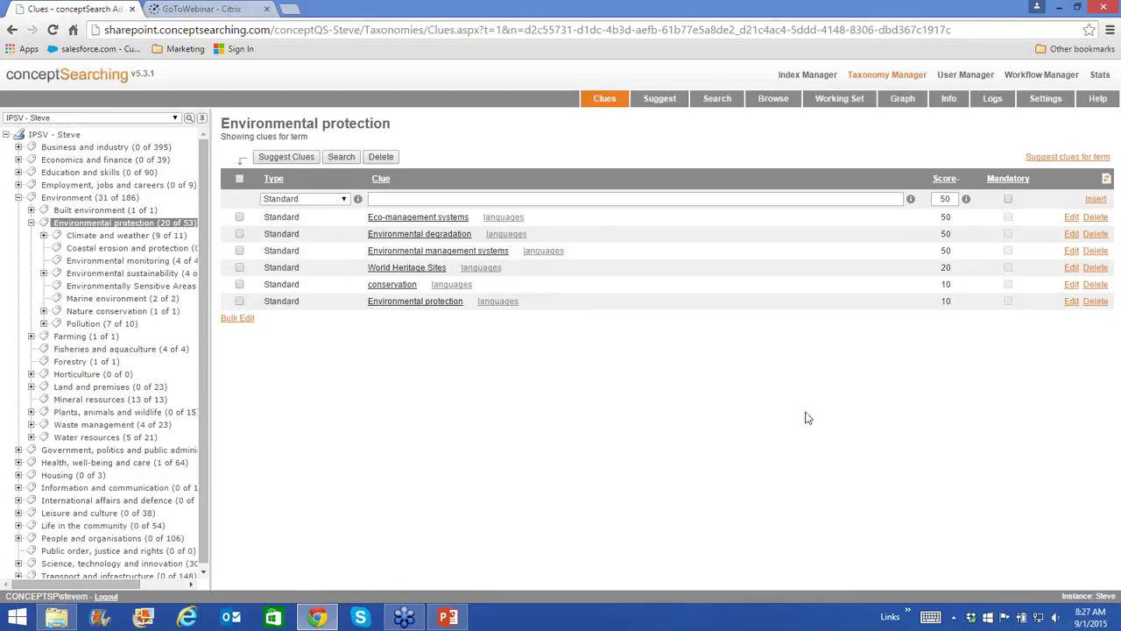
click(1047, 161)
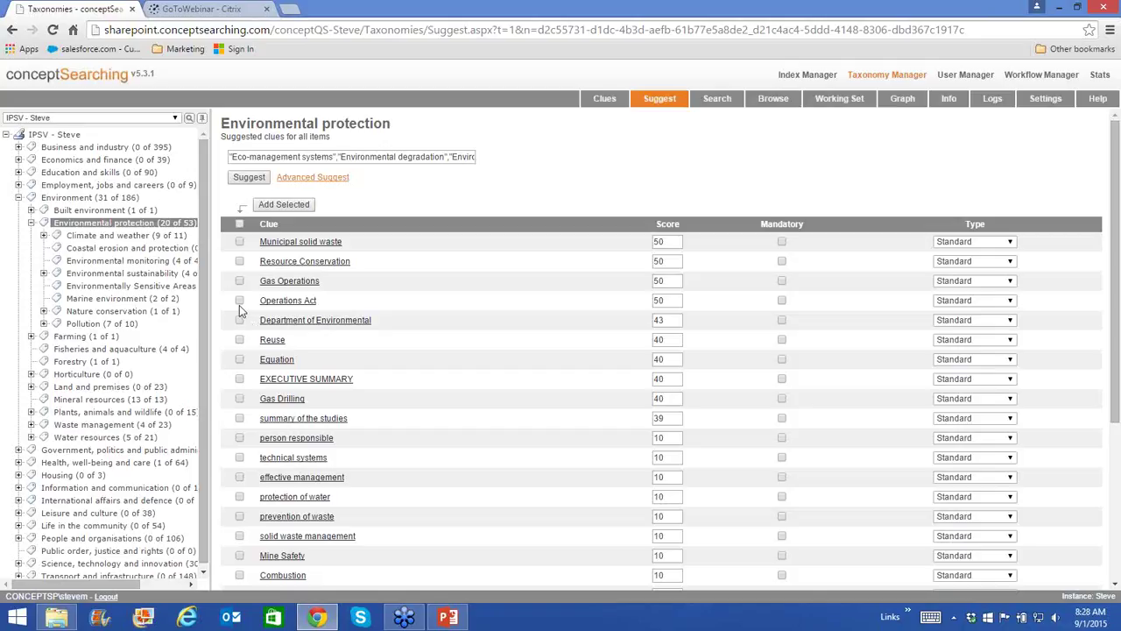
click(239, 261)
click(239, 398)
scroll(239, 401, down, 2)
click(239, 485)
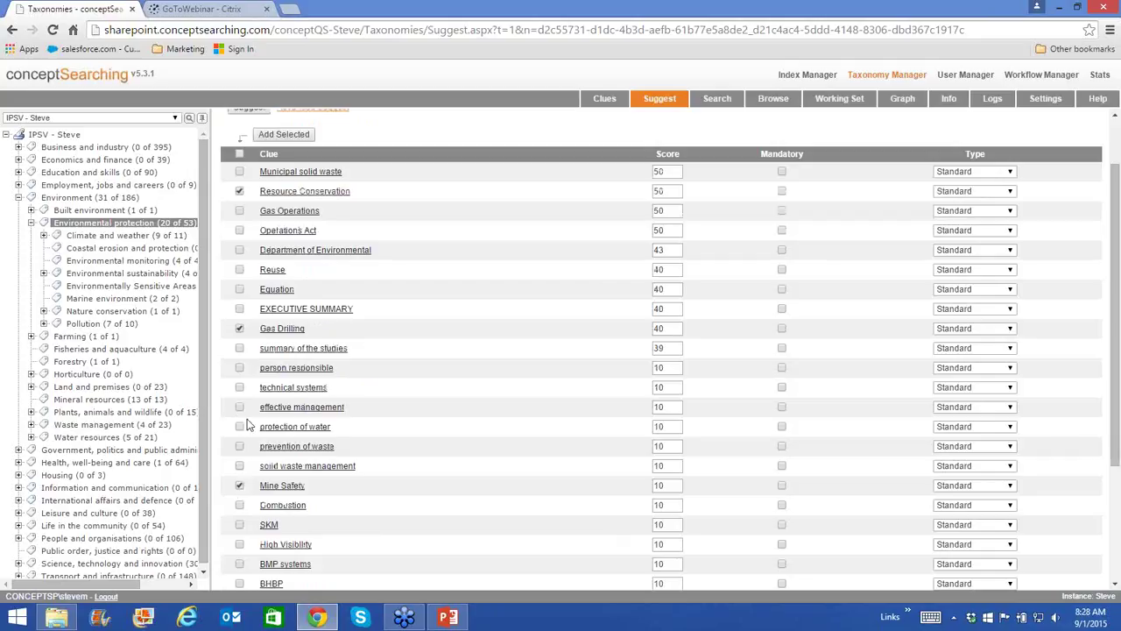
click(280, 137)
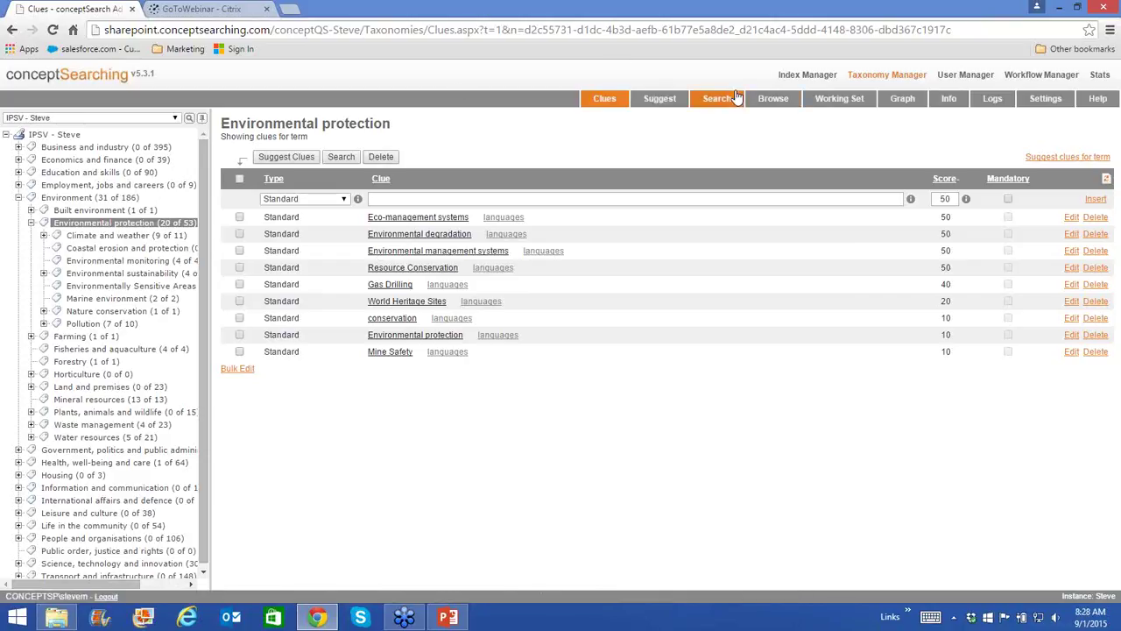
- Browse the documents classified under Environmental protection with document movements shown, and examine how their scores would change
click(763, 100)
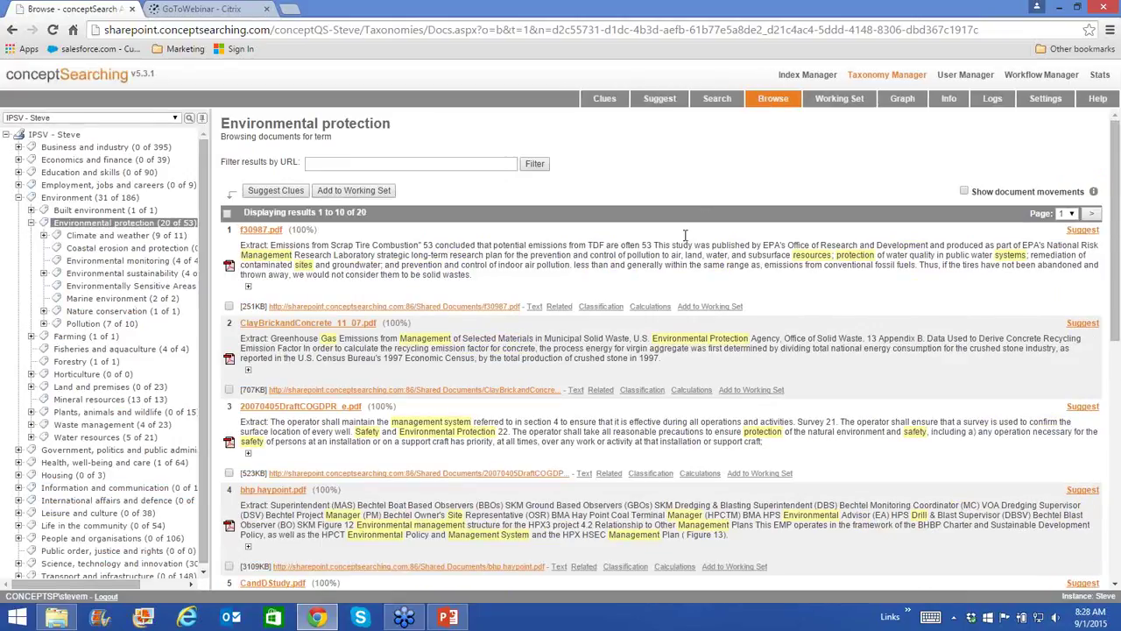
click(963, 190)
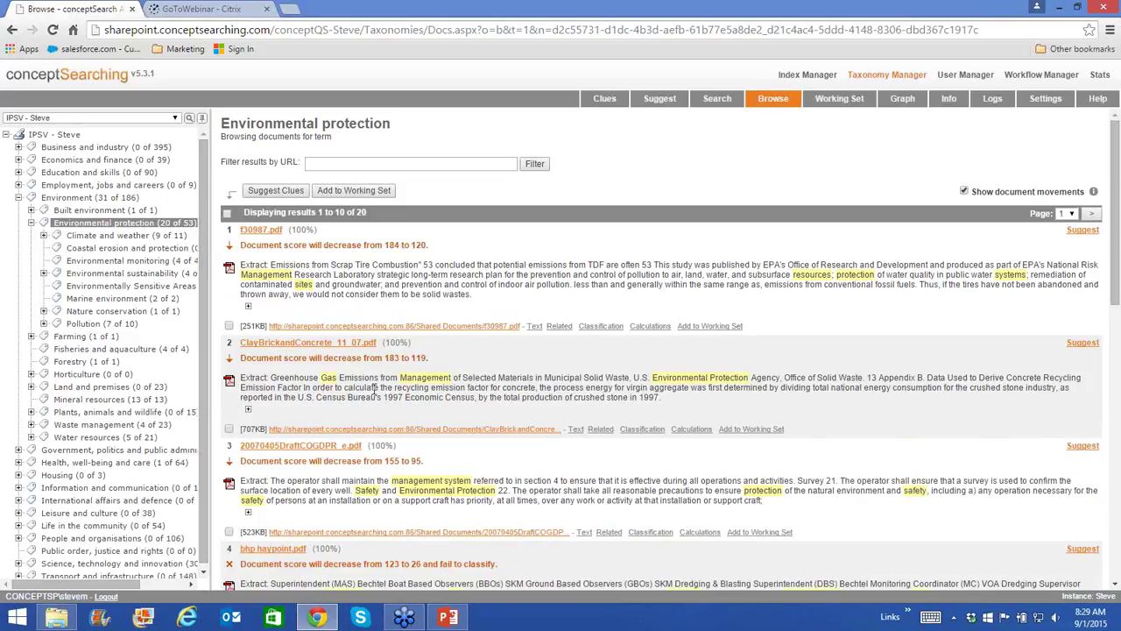
scroll(374, 393, down, 2)
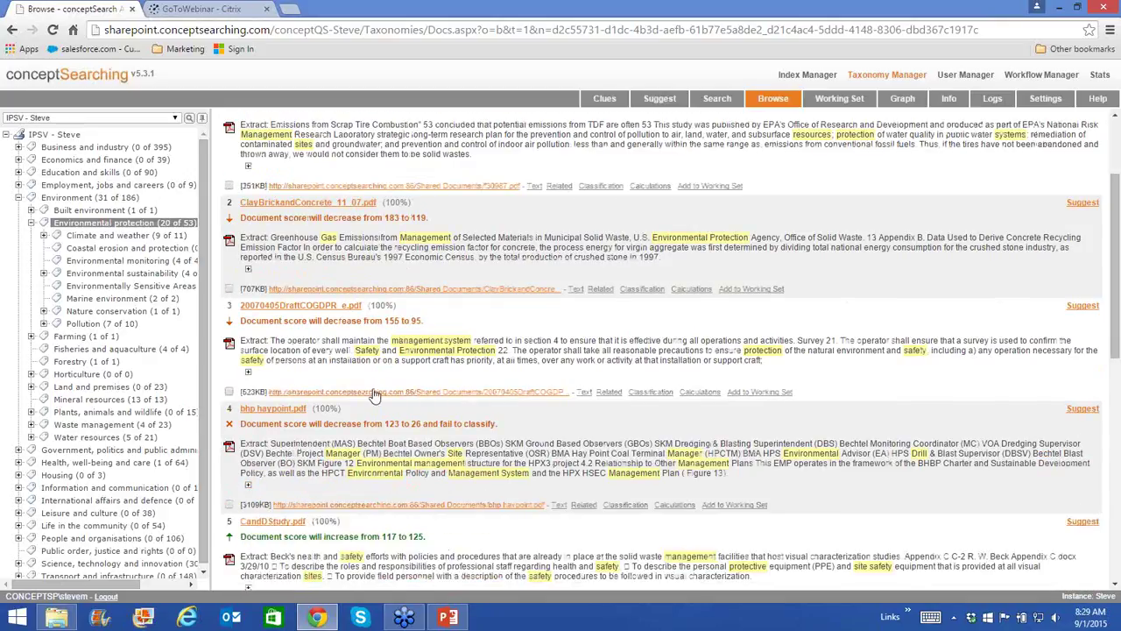
scroll(374, 393, down, 1)
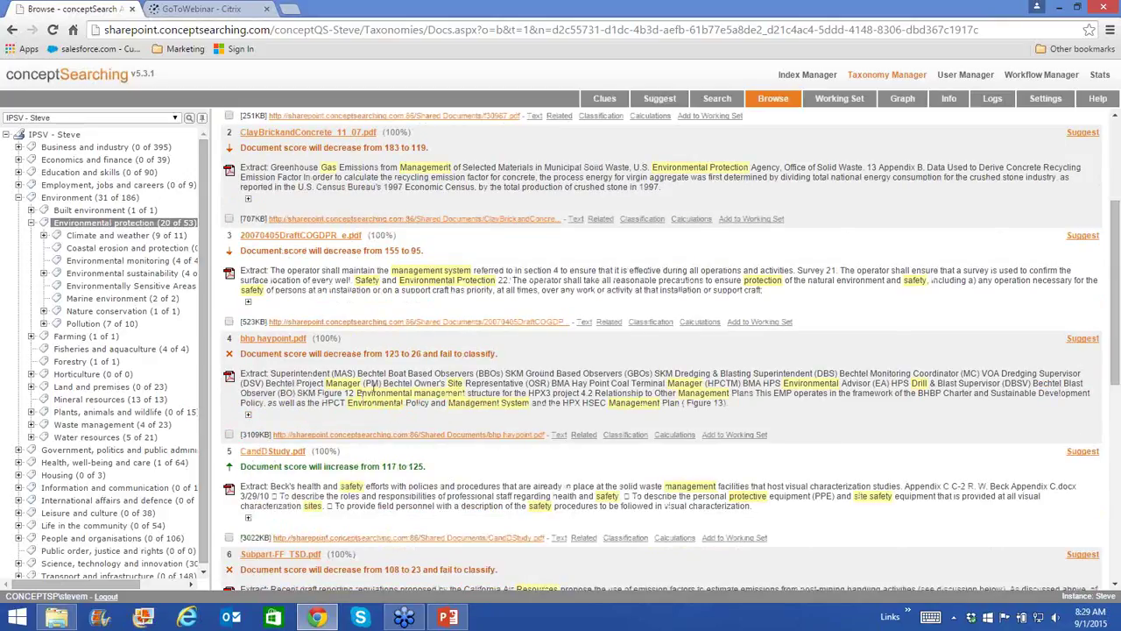
scroll(363, 400, up, 1)
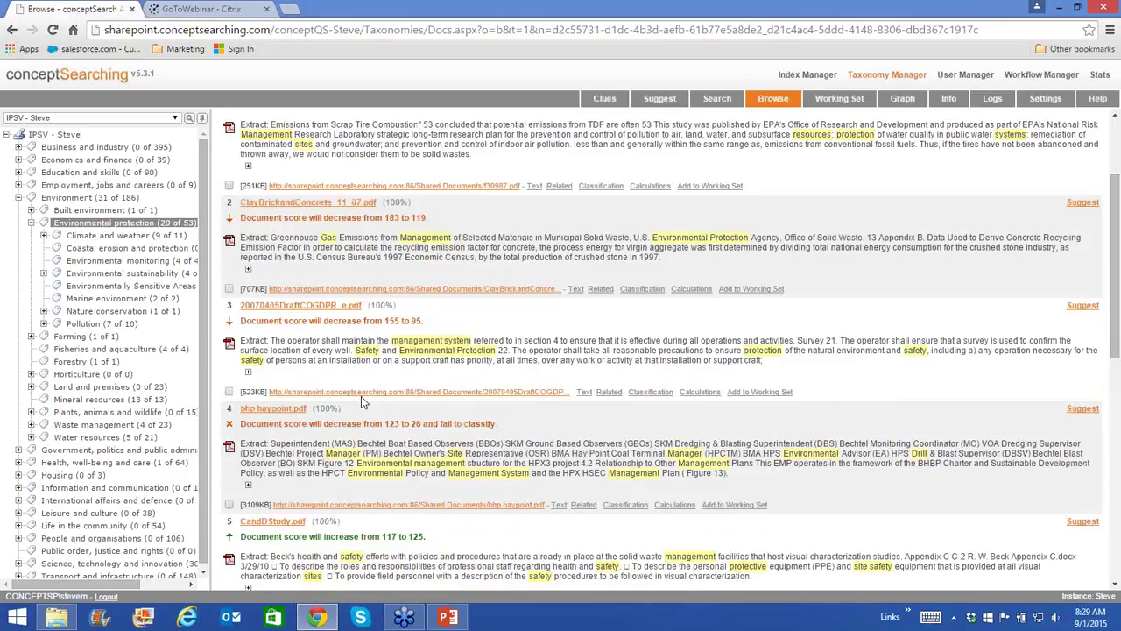
scroll(360, 398, down, 1)
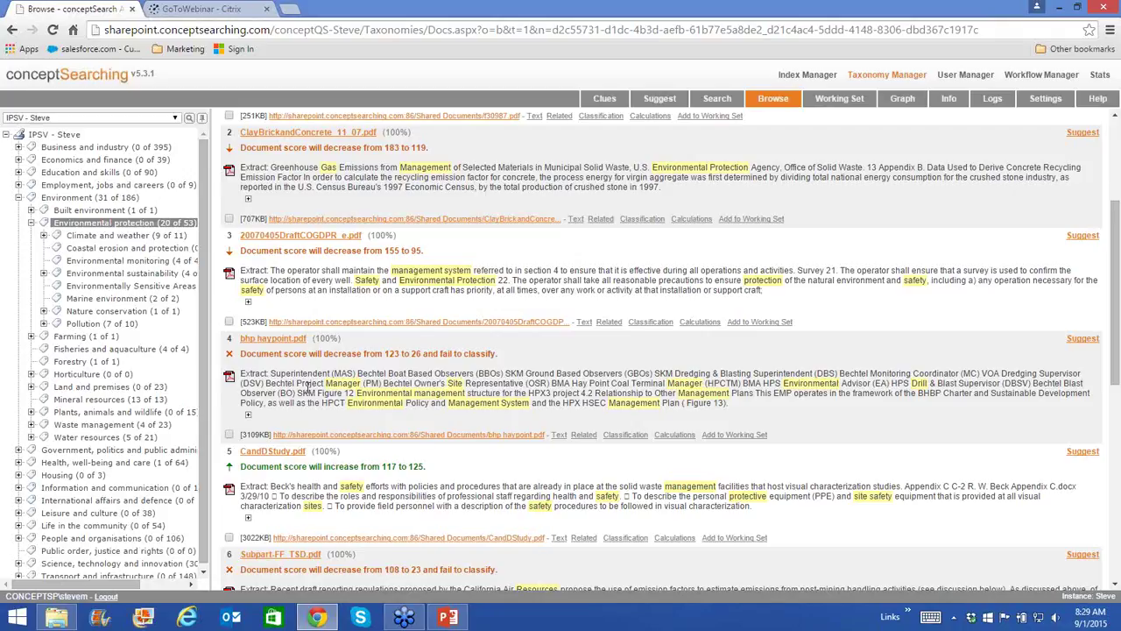
- Search documents for the Mine Safety clue with document movements shown, examine the classification changes, and return to the term's clue list
click(606, 99)
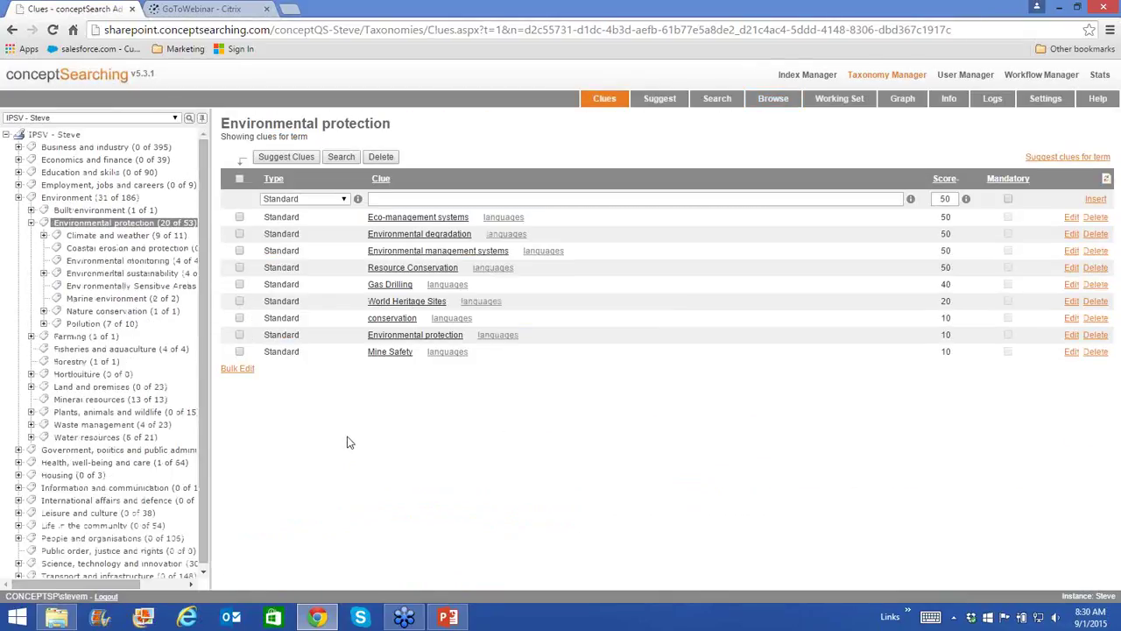
click(389, 353)
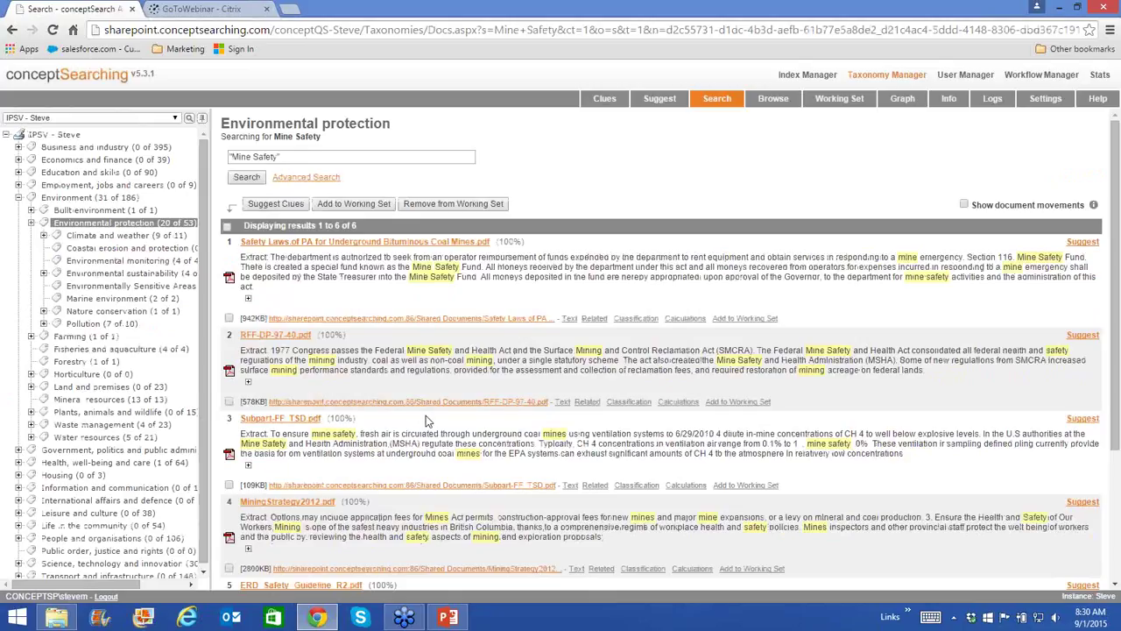
click(964, 205)
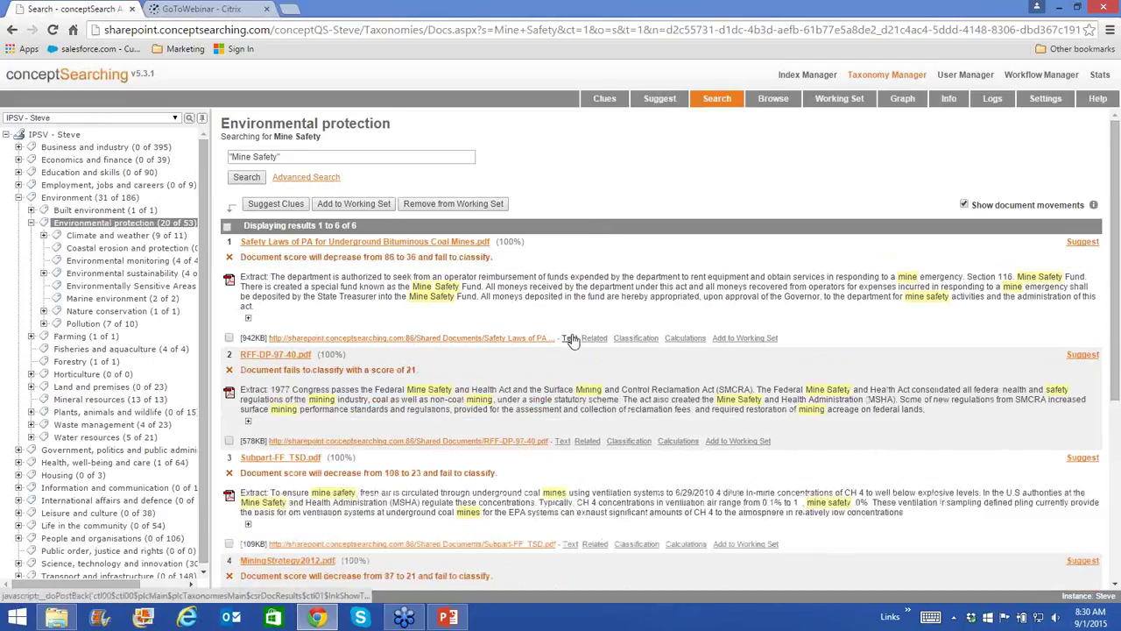
scroll(571, 340, down, 1)
scroll(572, 336, down, 4)
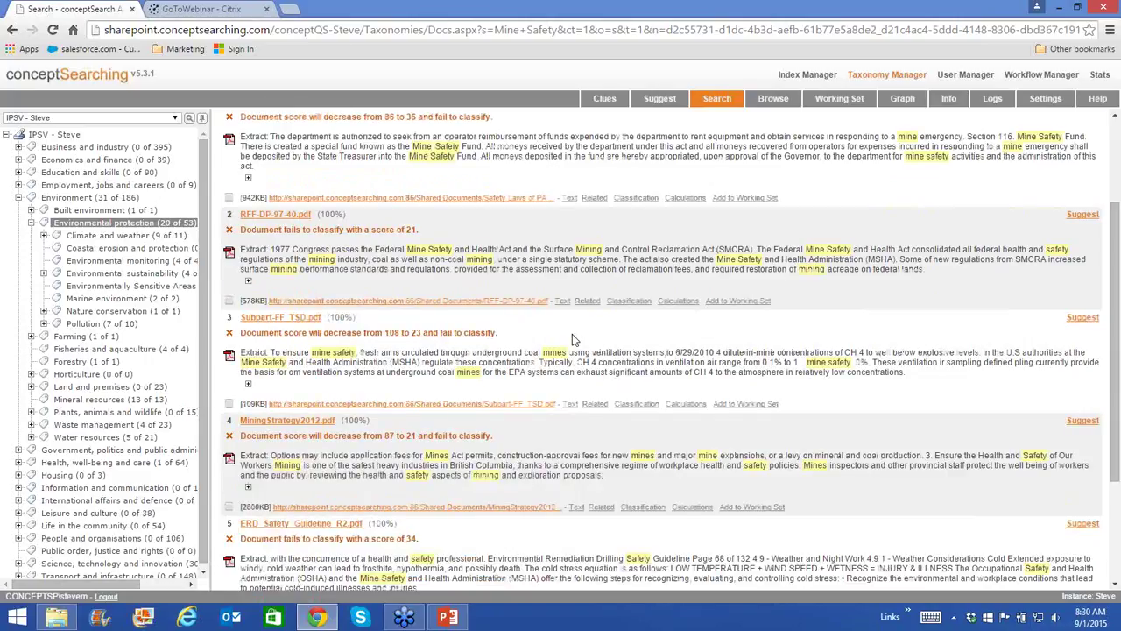
scroll(435, 317, up, 5)
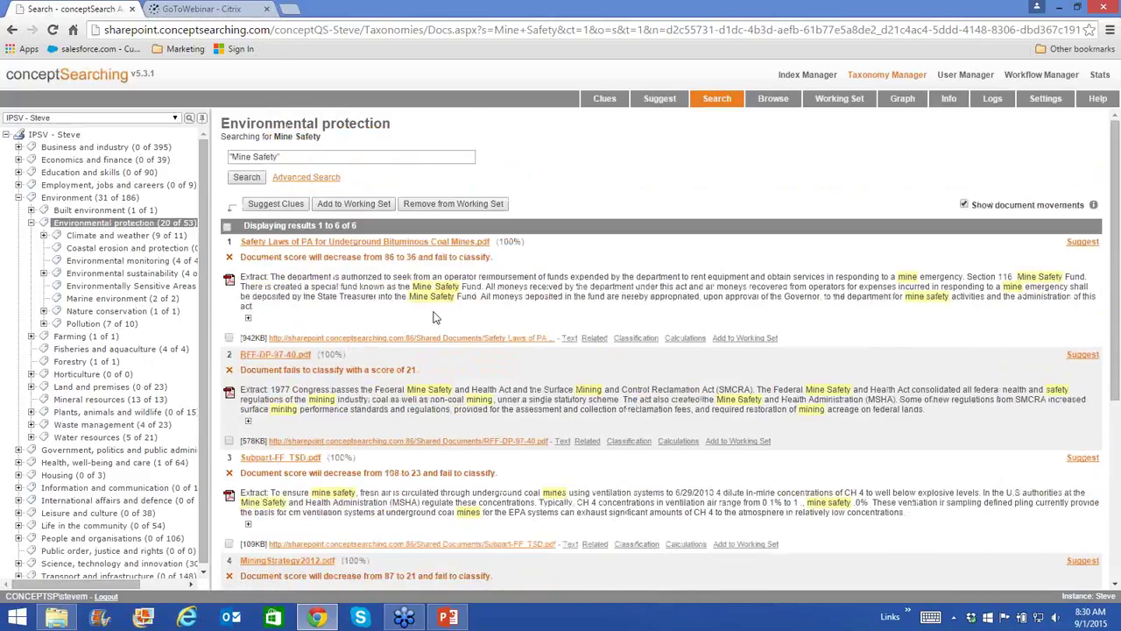
scroll(435, 317, down, 1)
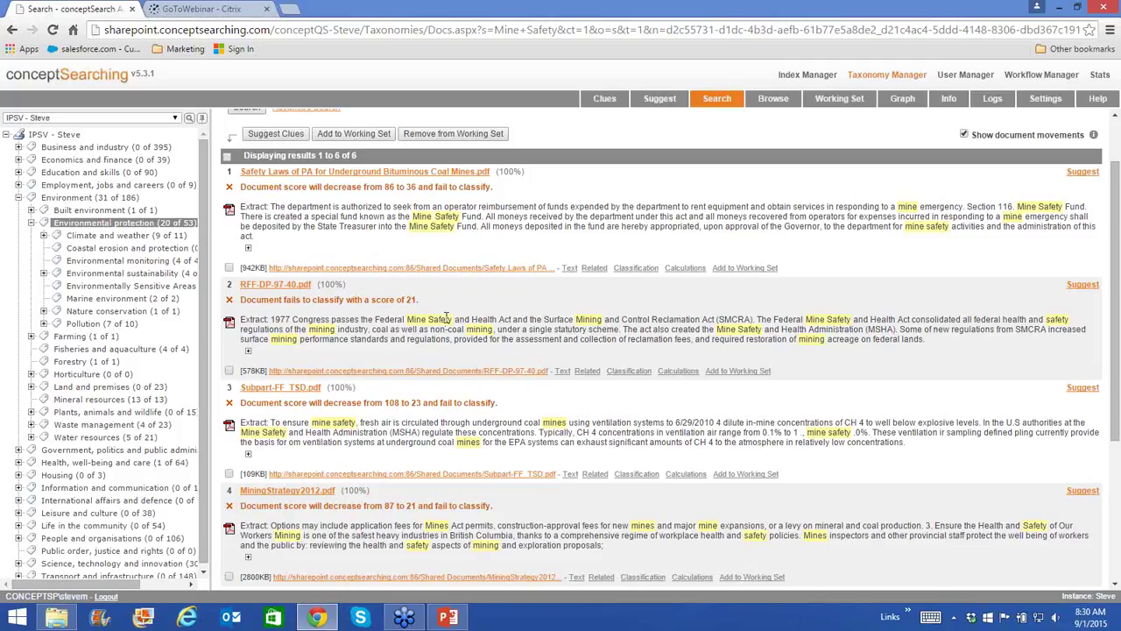
scroll(445, 317, up, 2)
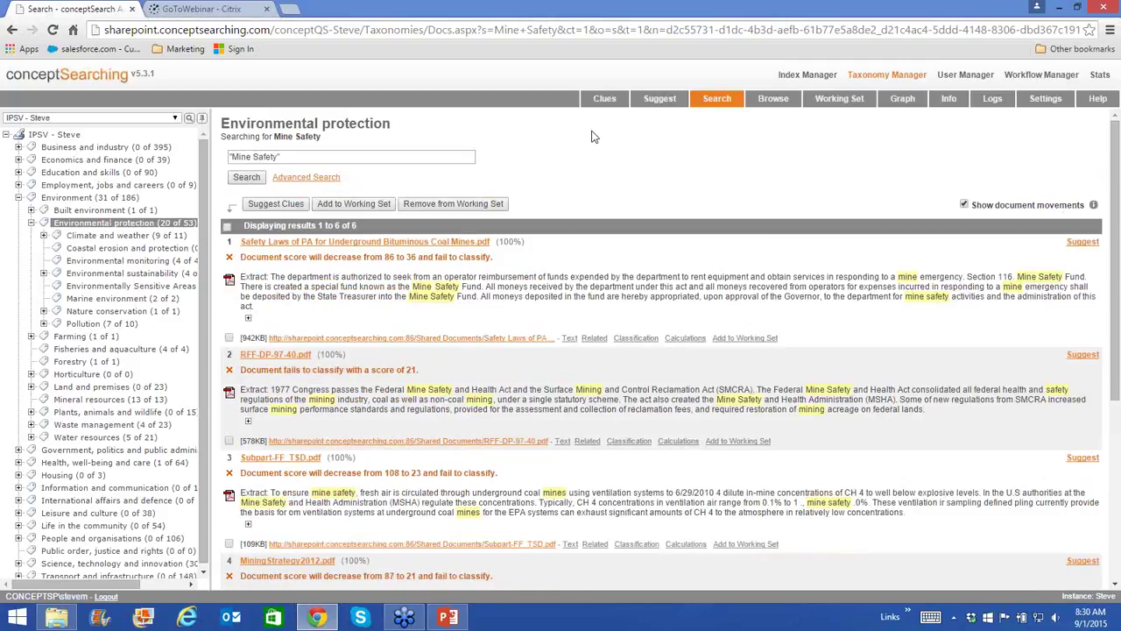
click(605, 99)
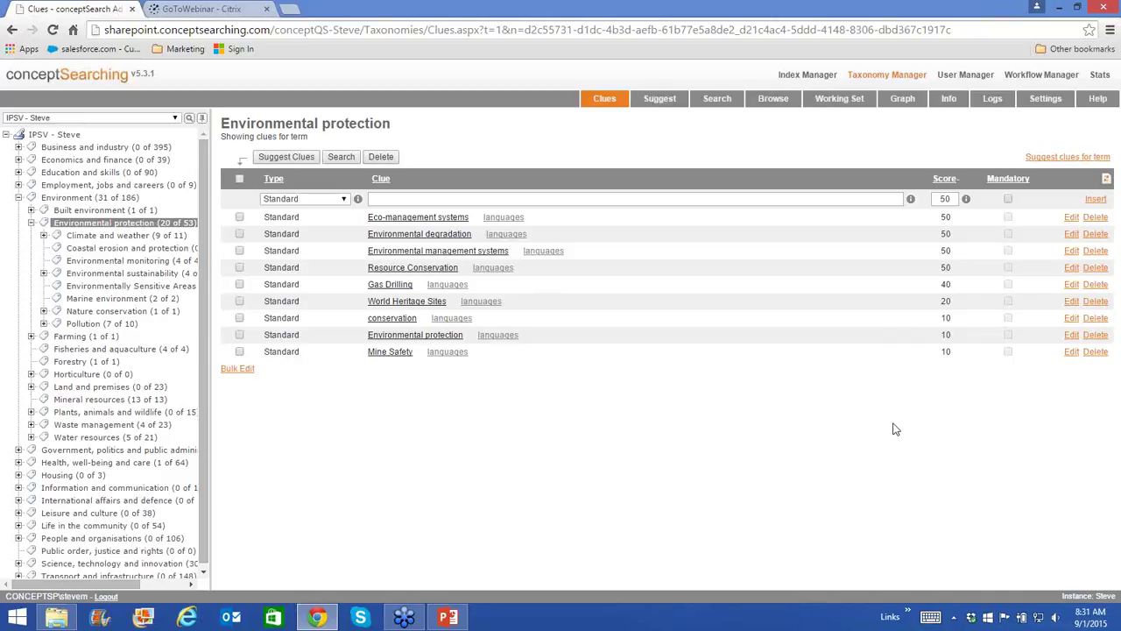
- Set the score of the Mine Safety clue under Environmental protection to 50 and save the change
click(1070, 352)
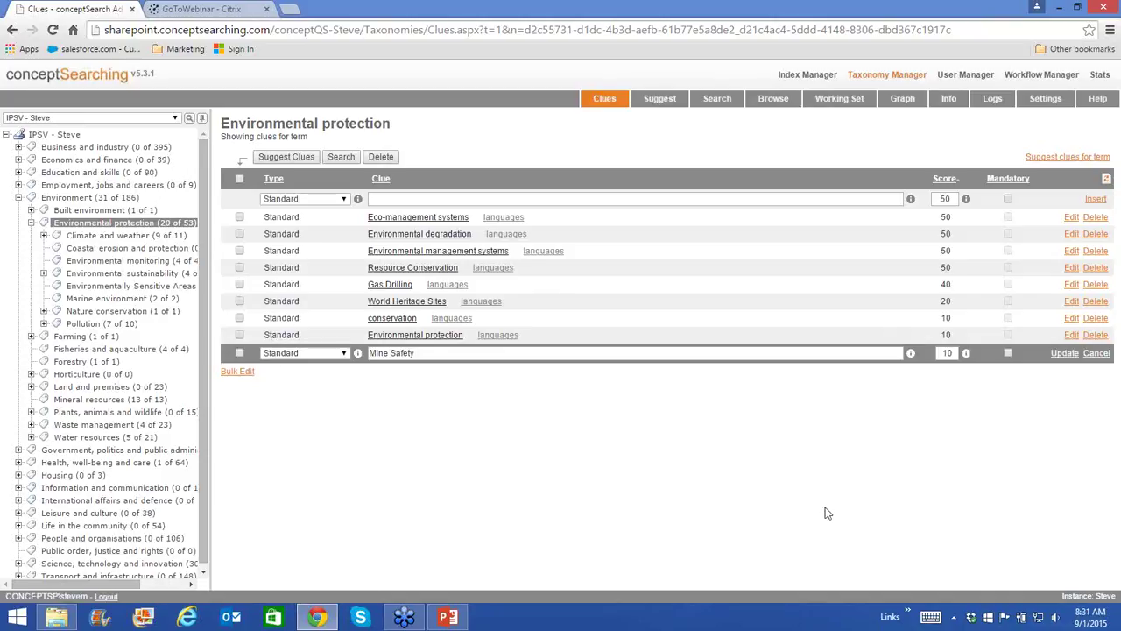
click(948, 353)
key(BackSpace)
text(5)
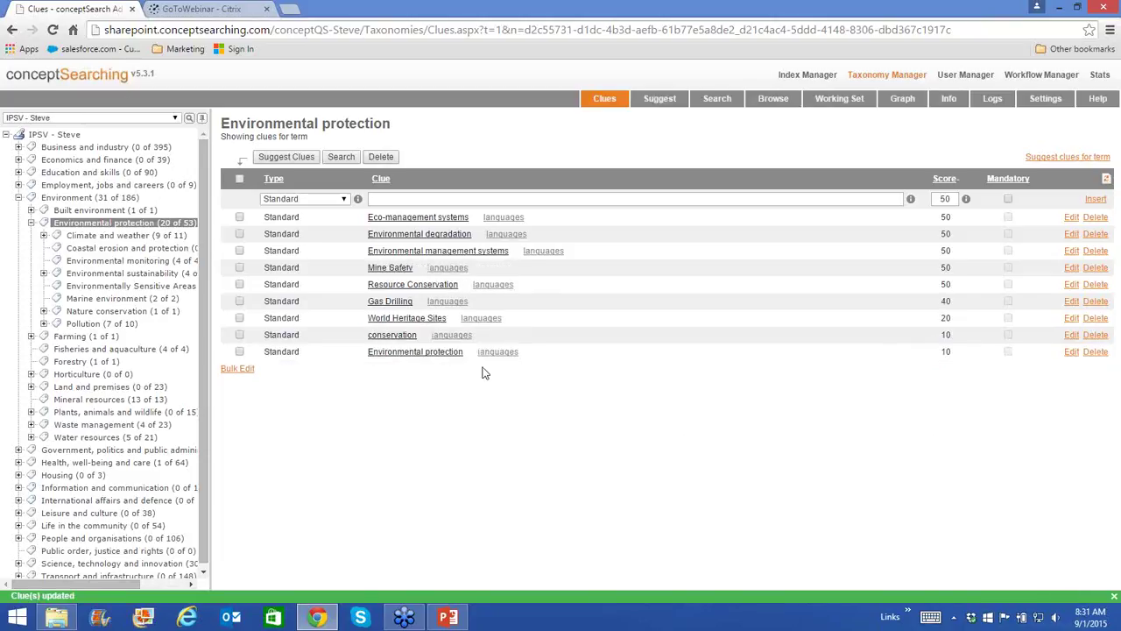
- Search documents for the Mine Safety clue with document movements shown, and examine how the new clue score would affect their classification
click(401, 273)
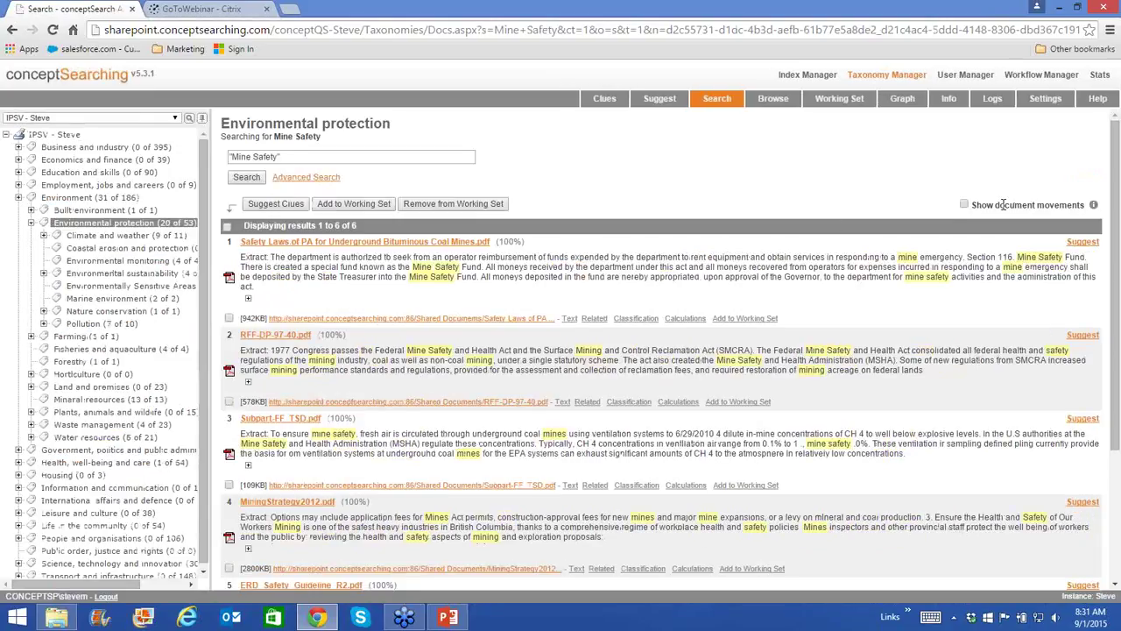
click(966, 206)
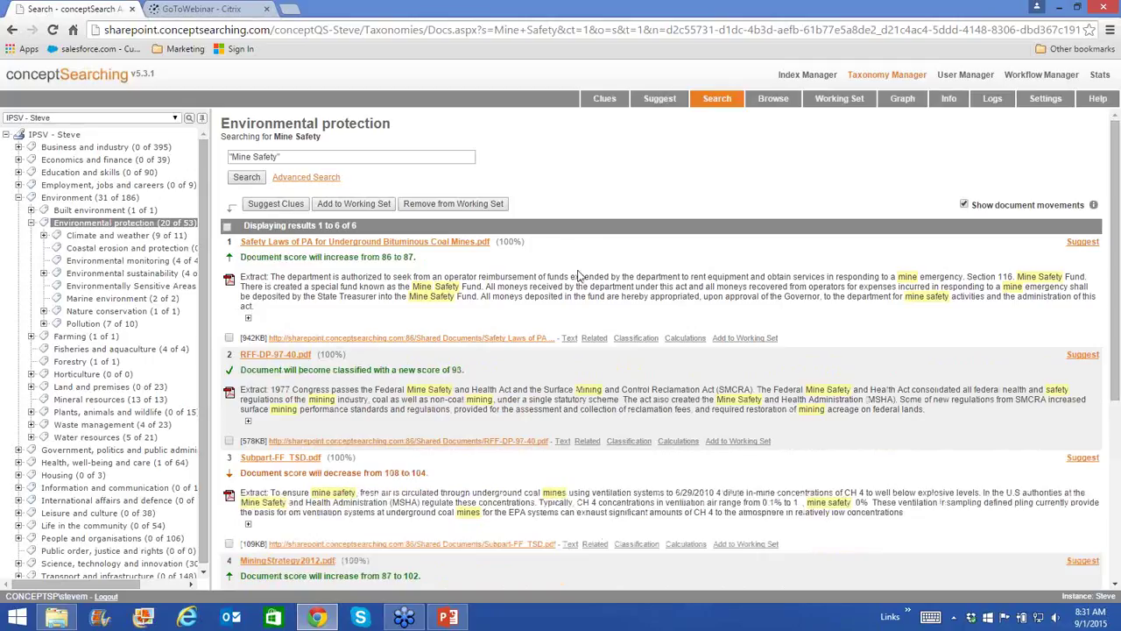
scroll(578, 276, down, 3)
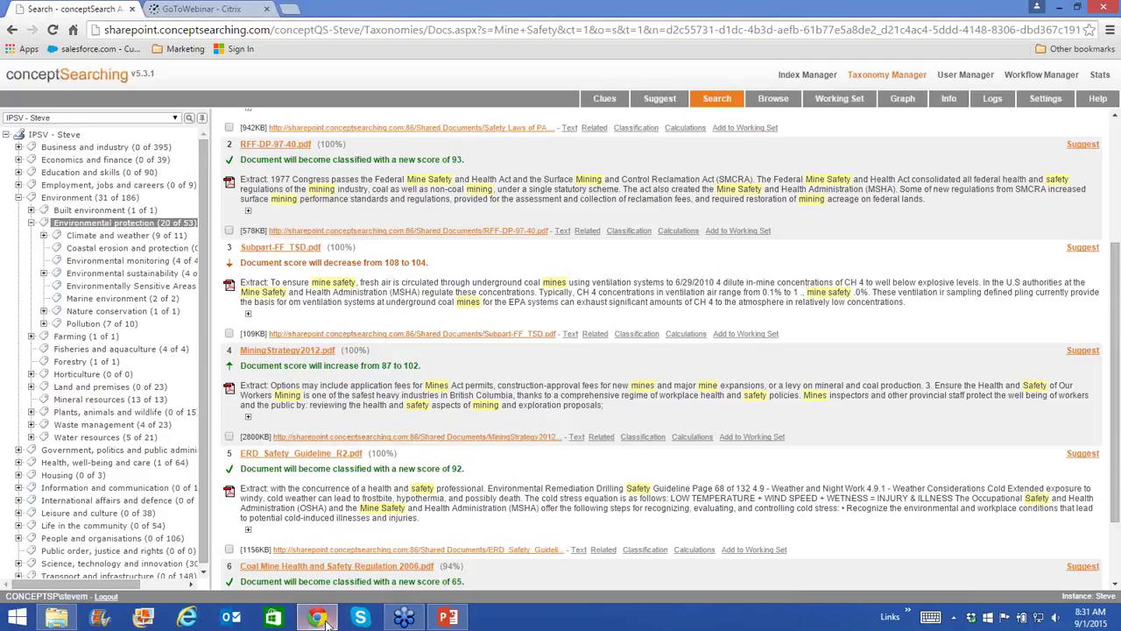
- Switch to the PowerPoint presentation and start the slide show from the conceptTaxonomyManager Key Features slide
click(440, 619)
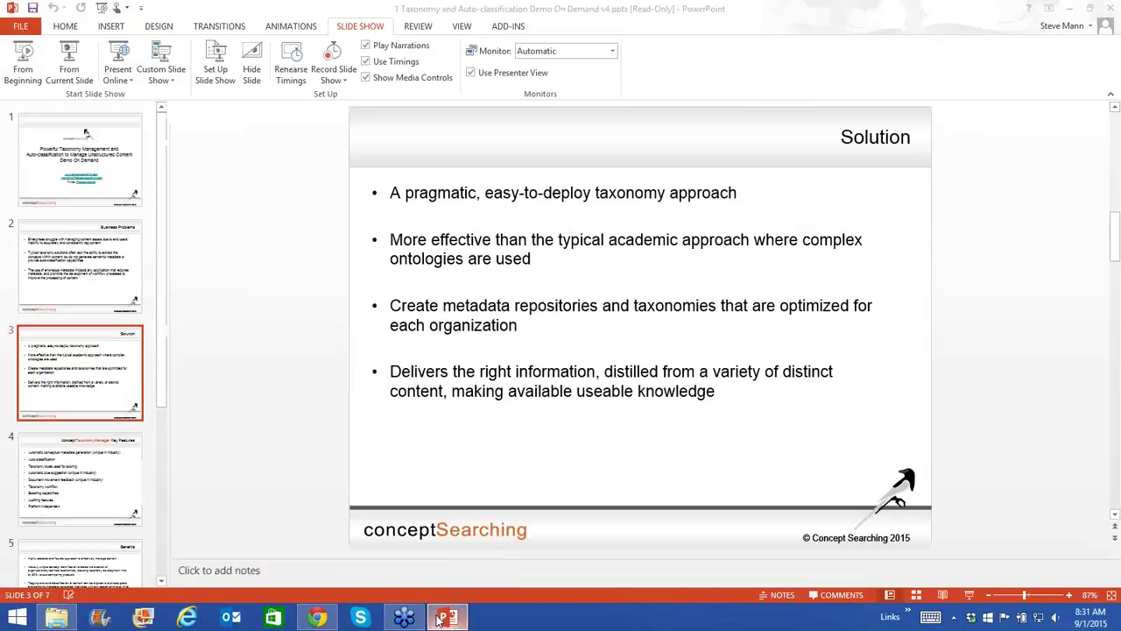
click(132, 479)
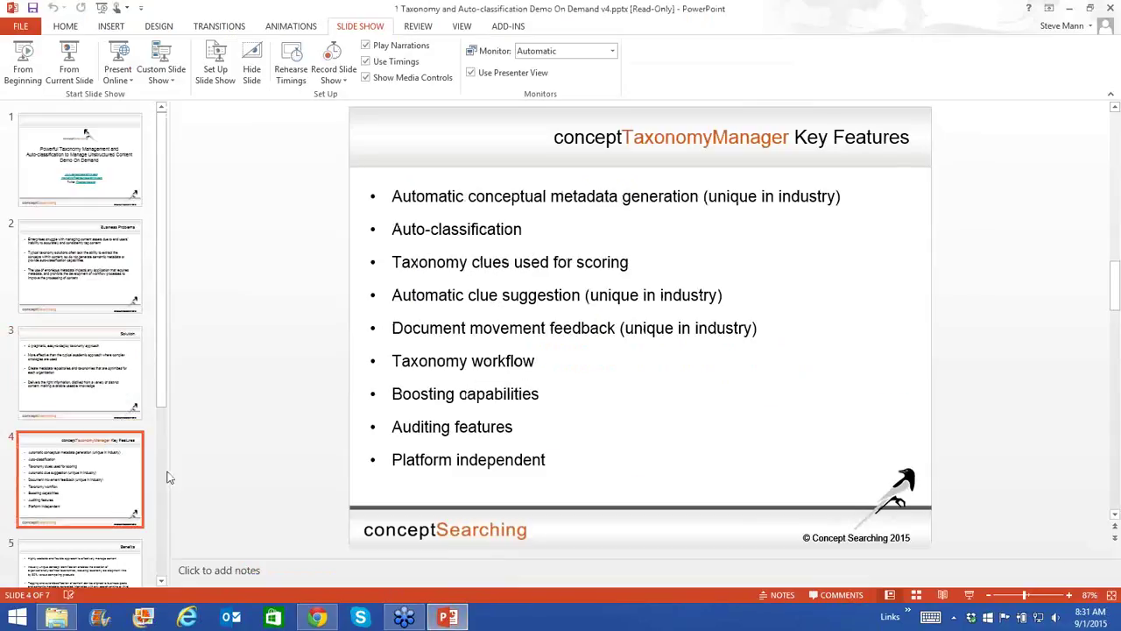
click(65, 72)
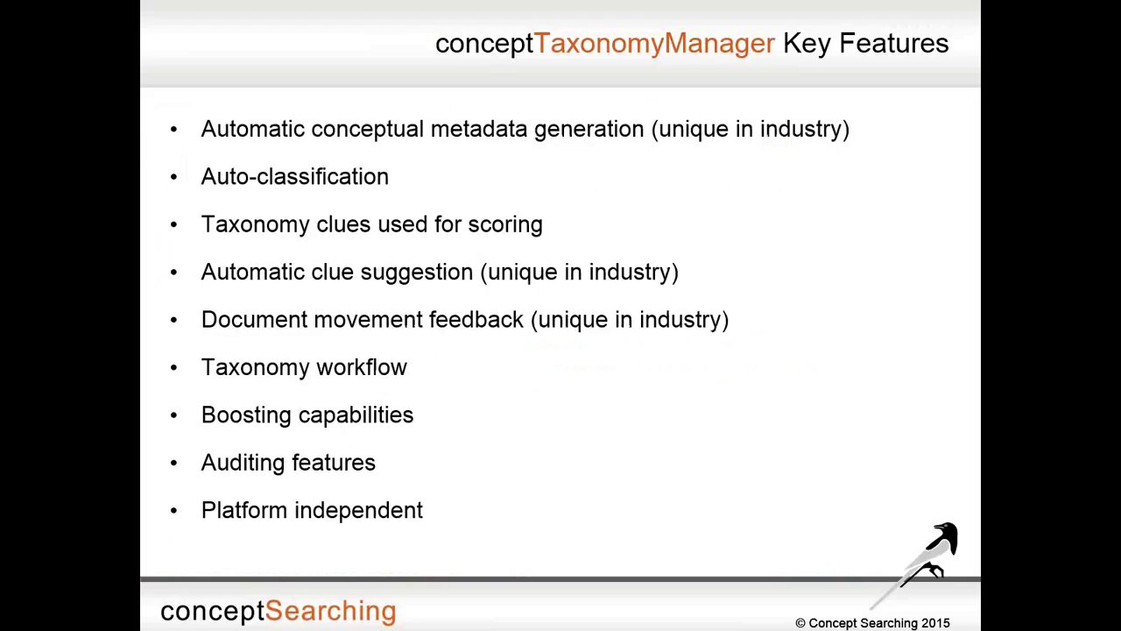